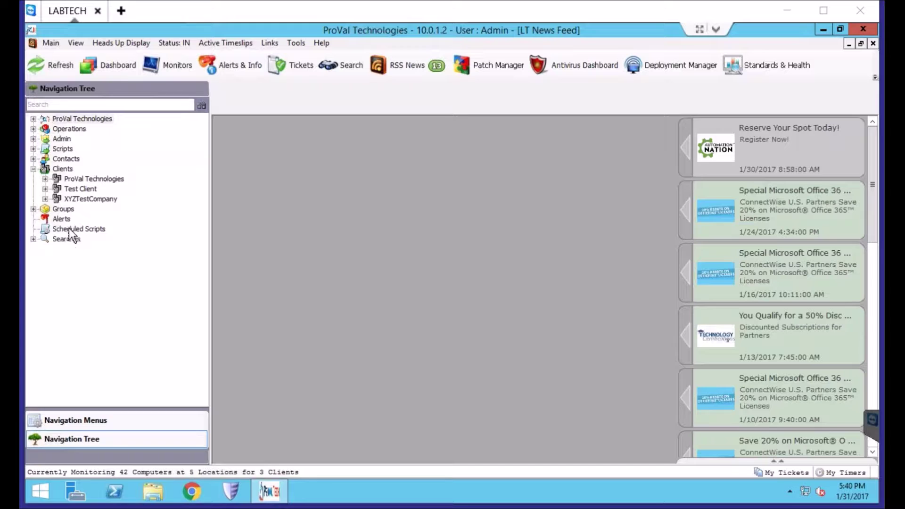
Show all scheduled scripts sorted by script name and bring up the Auto Approve Patches schedule's actions.
click(91, 232)
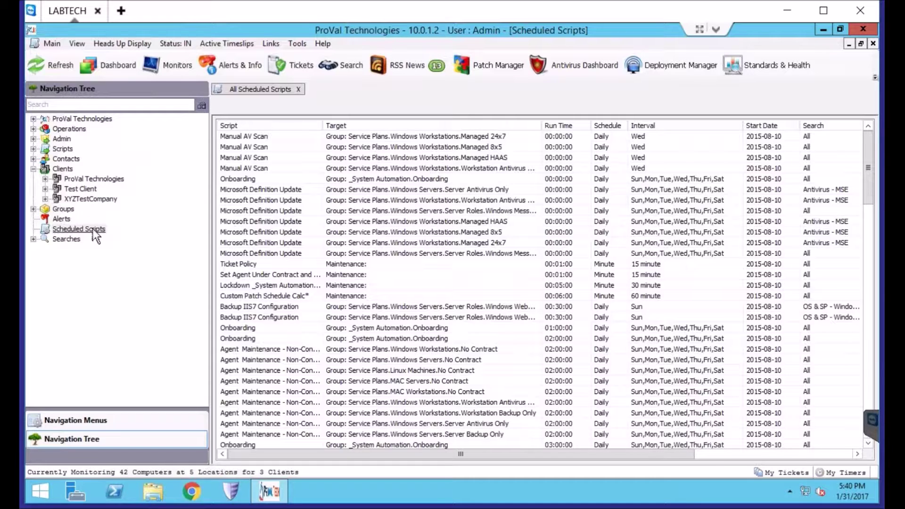
click(297, 125)
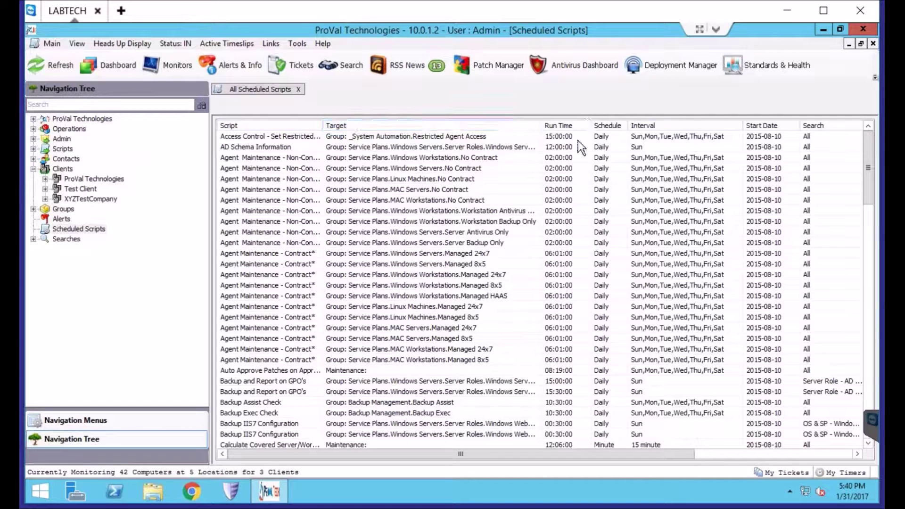
click(268, 373)
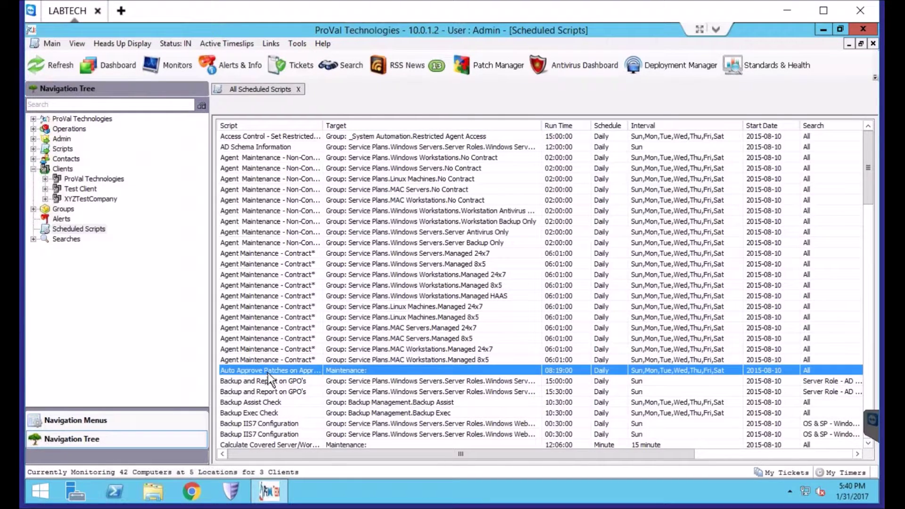
right_click(269, 379)
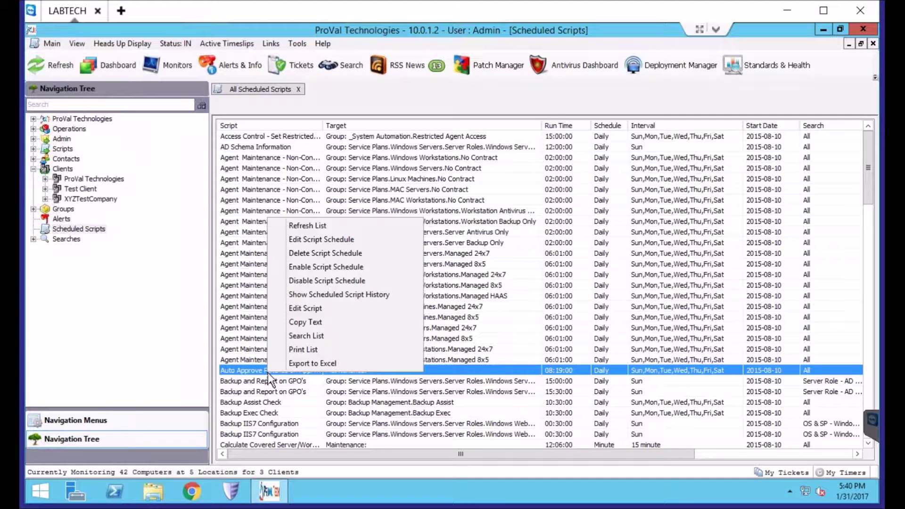
Disable the Auto Approve Patches schedule, then reselect it for more actions.
click(378, 281)
click(299, 360)
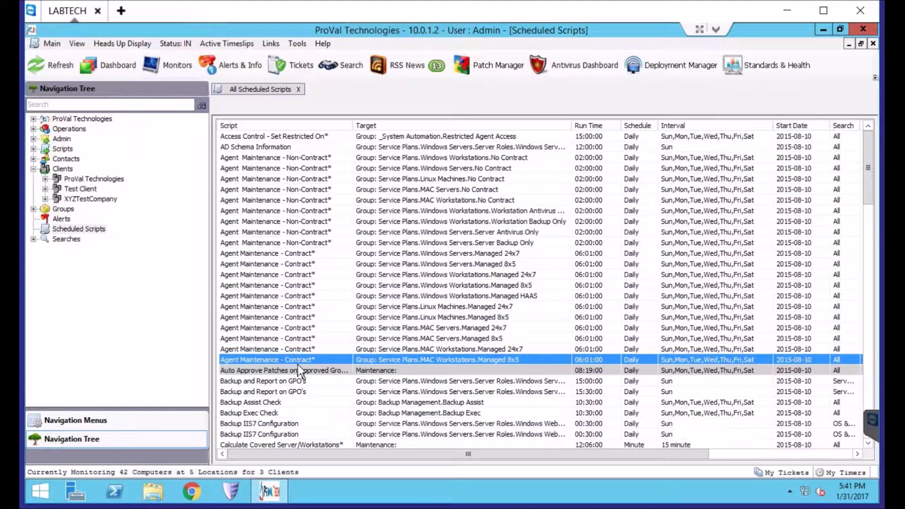
click(297, 367)
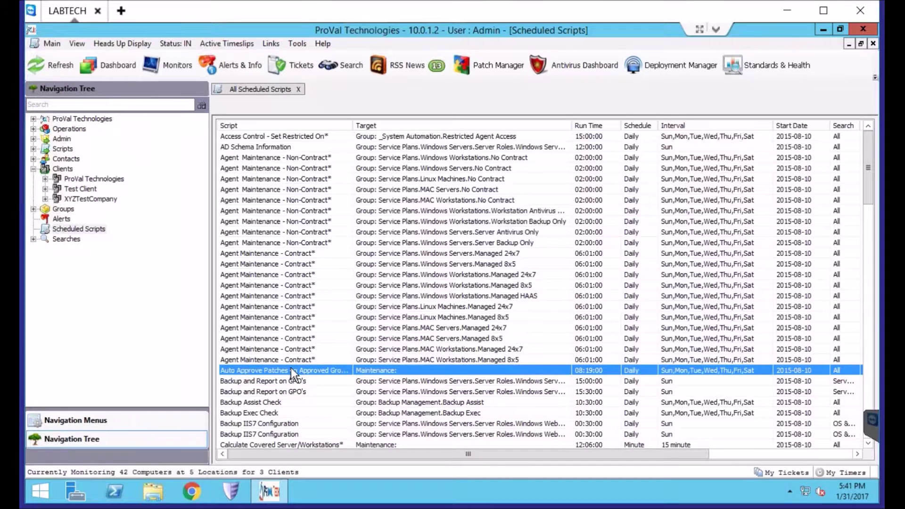
right_click(291, 367)
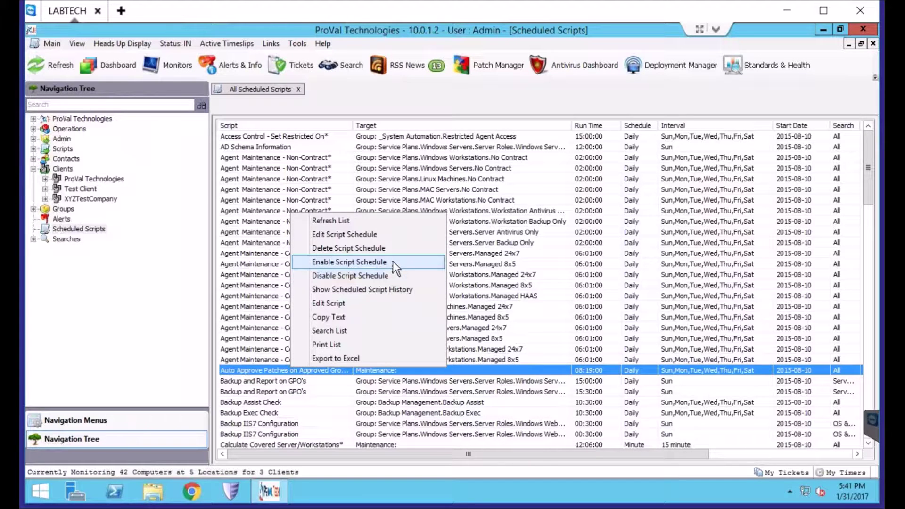
Re-enable the Auto Approve Patches schedule and close the Scheduled Scripts list.
click(392, 262)
click(302, 350)
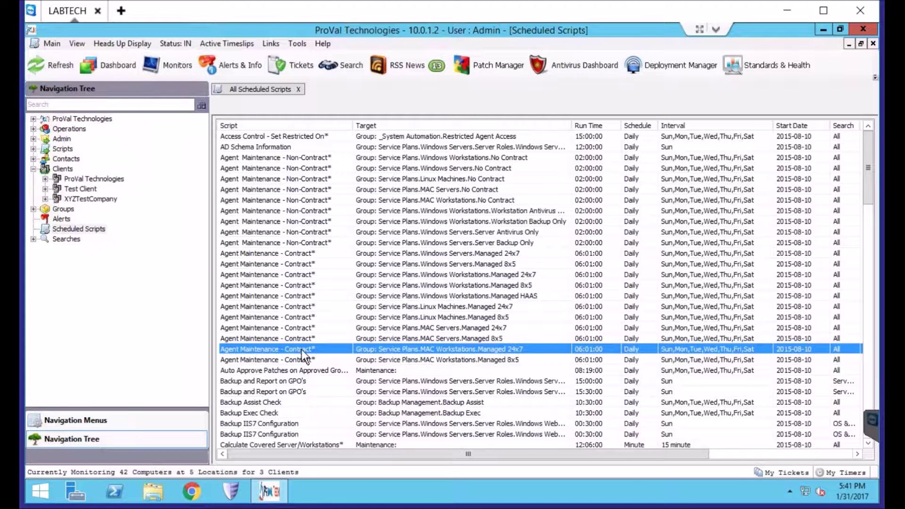
key(ctrl+F4)
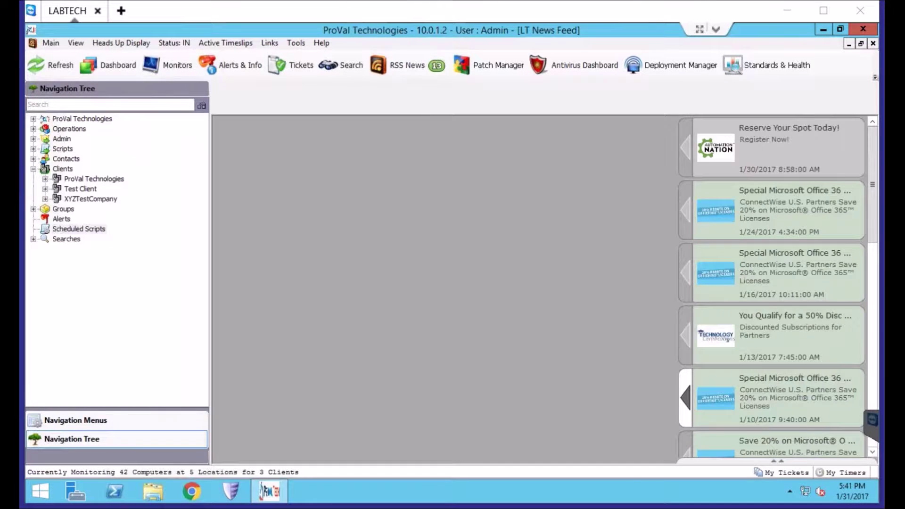